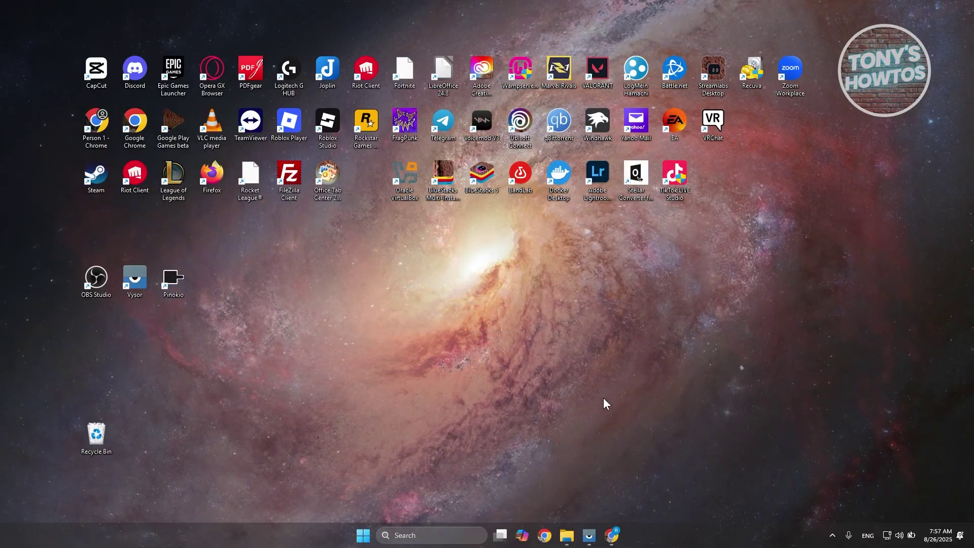
Step: Restore the File Explorer window with the personal OneDrive folder's 19 items and open its shortcut menu
click(832, 538)
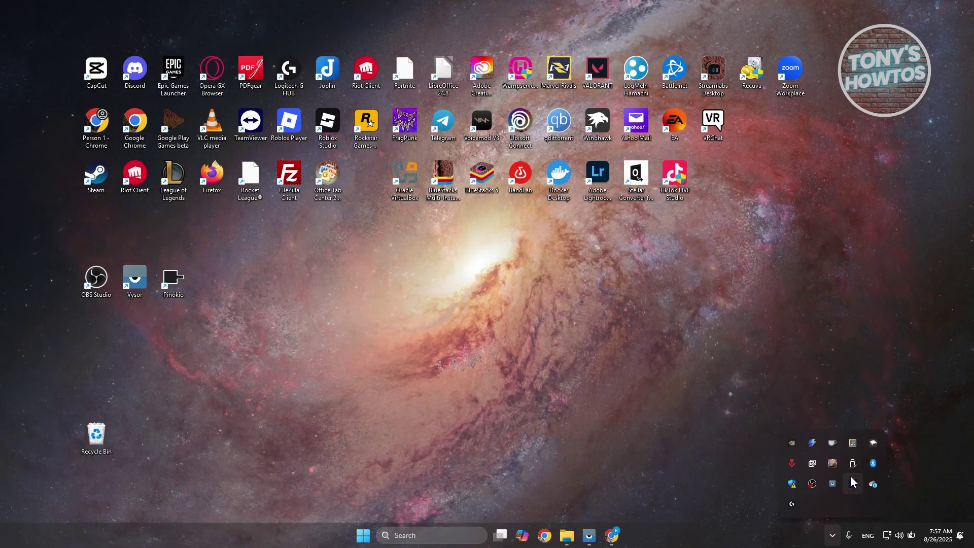
click(671, 411)
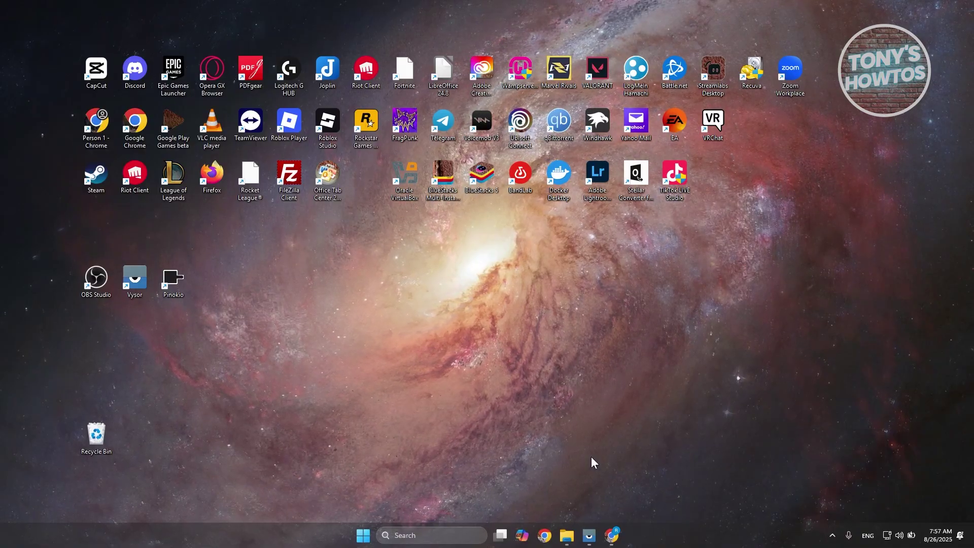
mouse_move(567, 535)
mouse_move(588, 484)
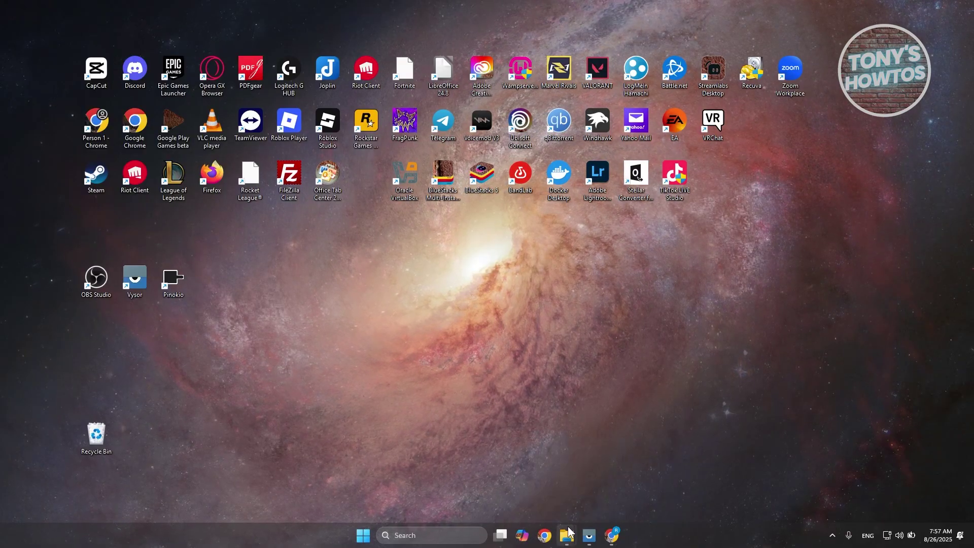
click(607, 448)
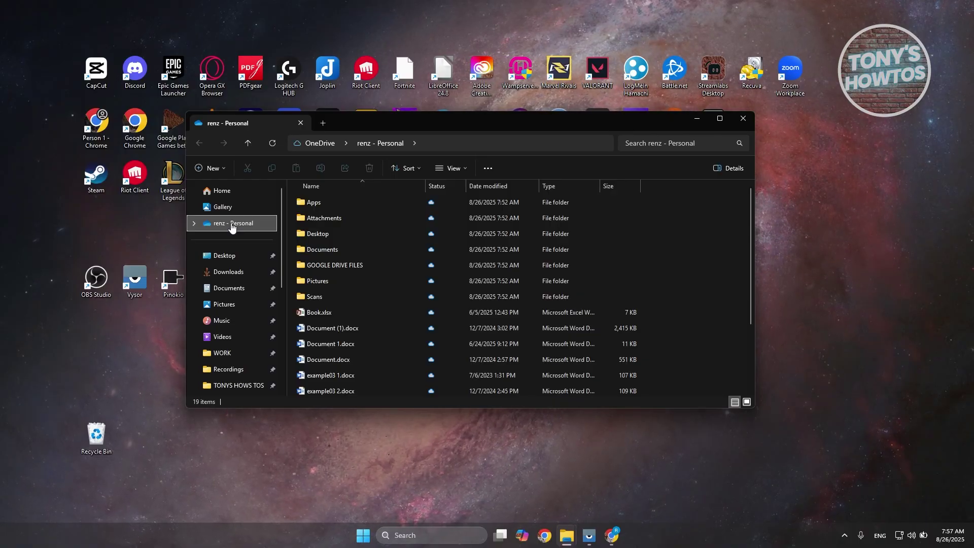
right_click(231, 226)
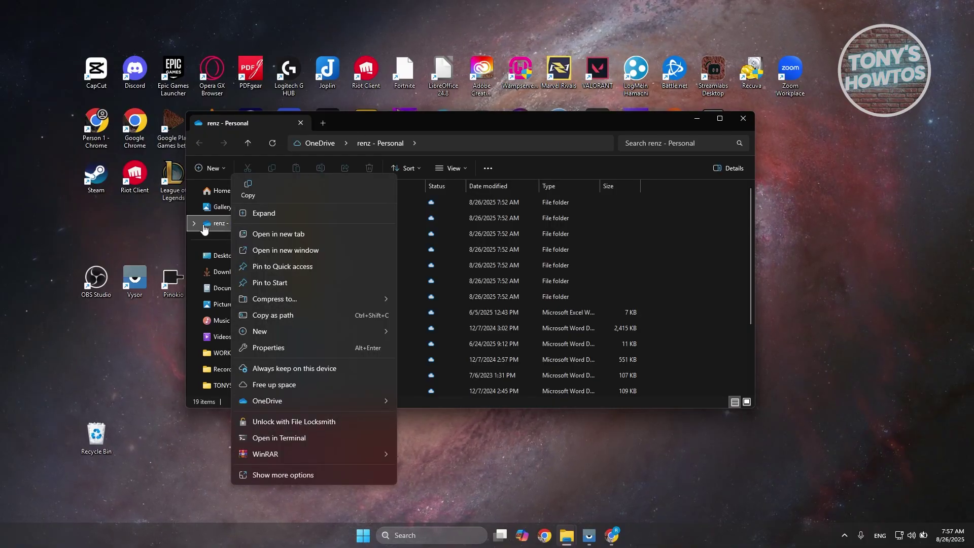
Step: Choose OneDrive > View online for the personal OneDrive folder, opening it in Chrome
mouse_move(347, 405)
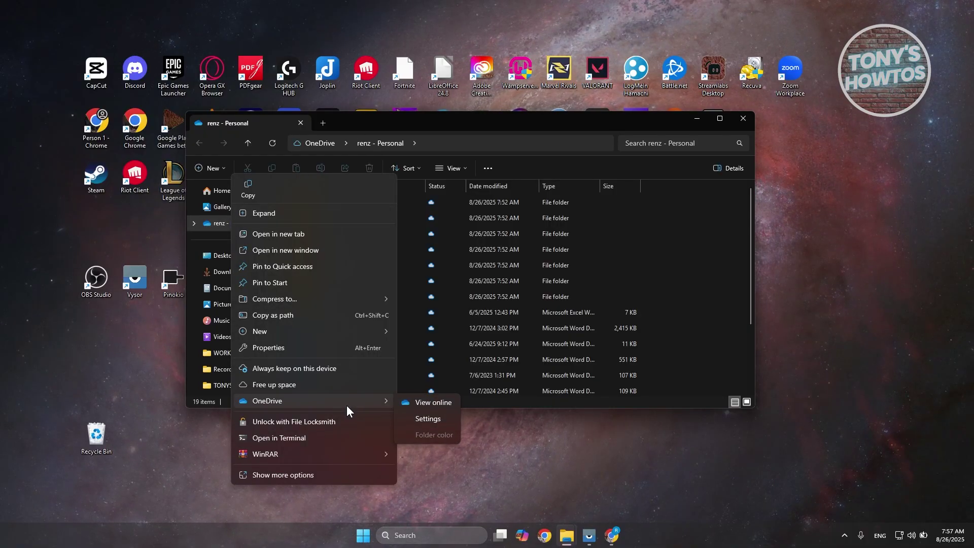
click(414, 400)
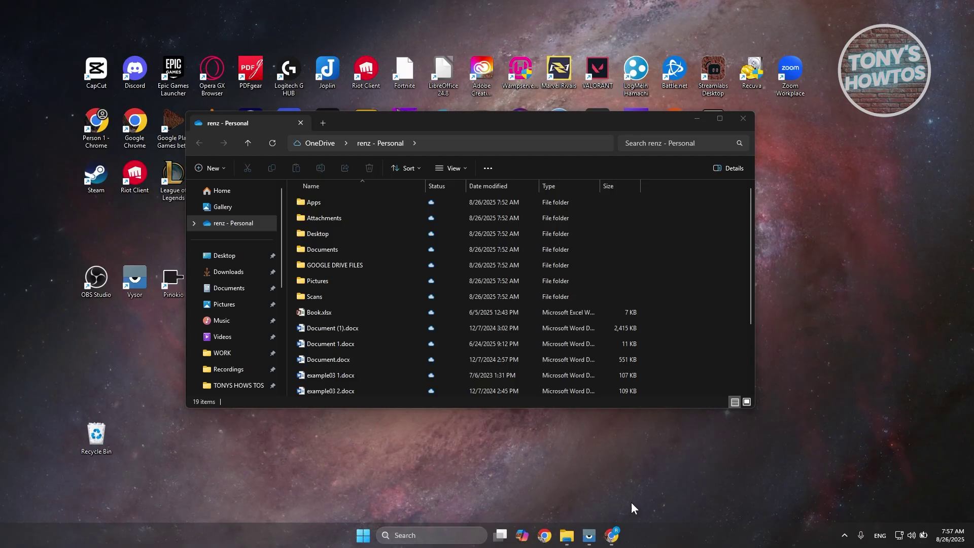
click(612, 535)
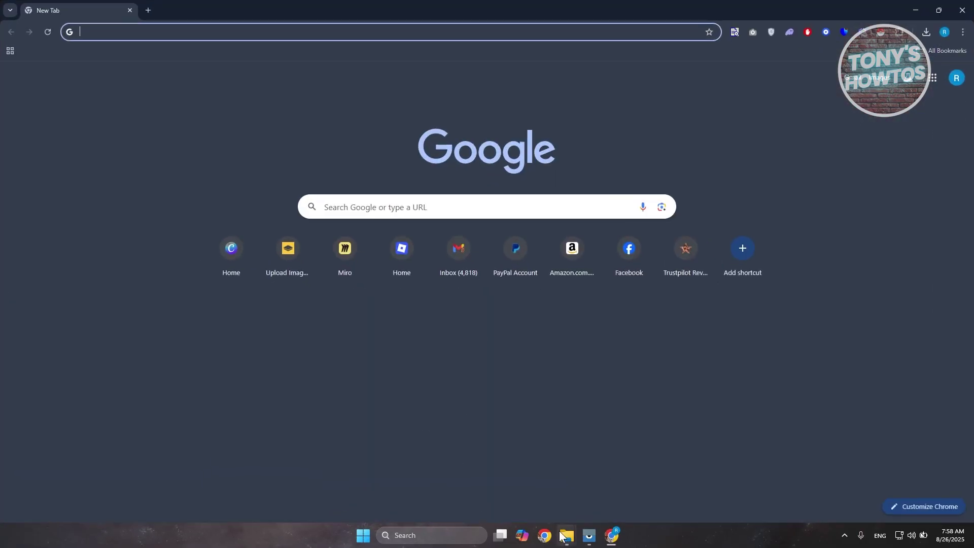
click(566, 535)
Step: View the OneDrive folder online (0.5 GB of 5 GB used) and open the Buy storage plans
click(598, 449)
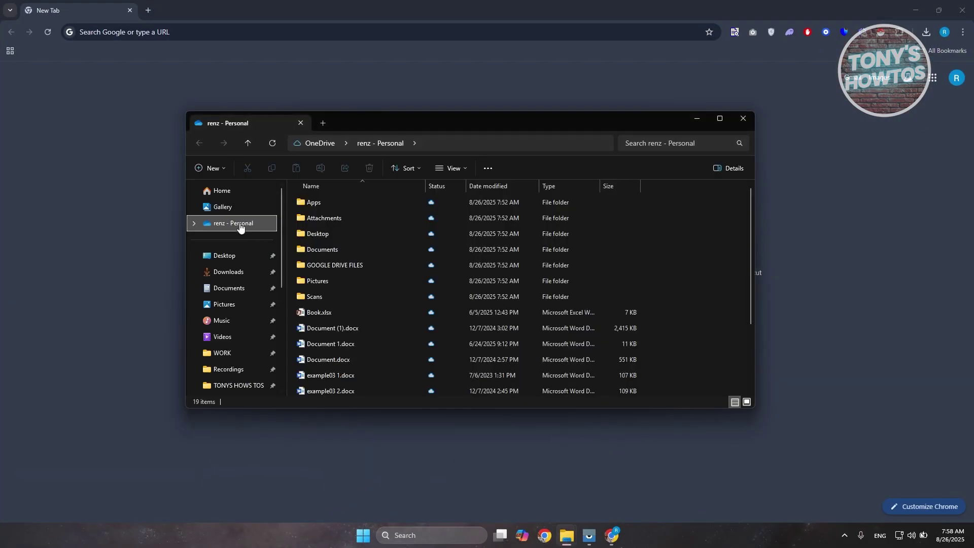
right_click(224, 229)
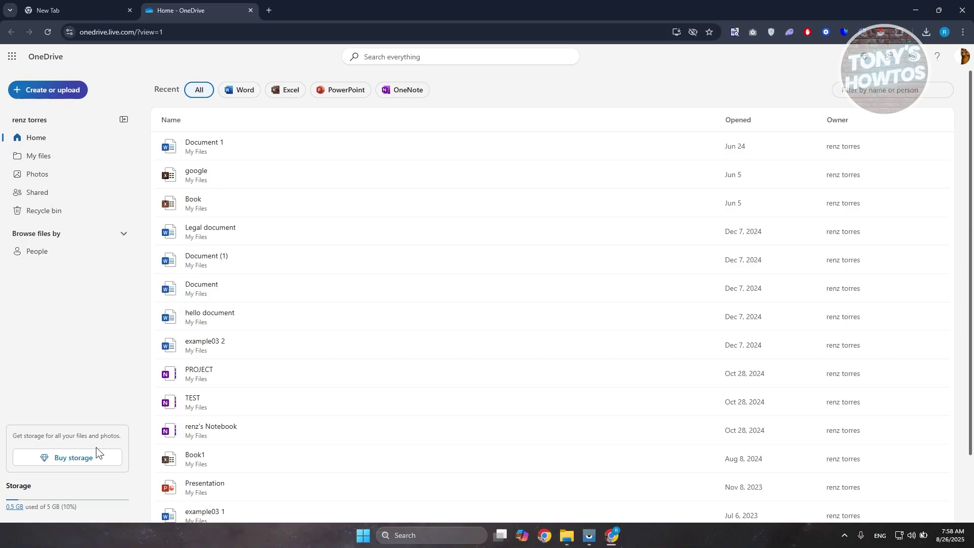
click(84, 465)
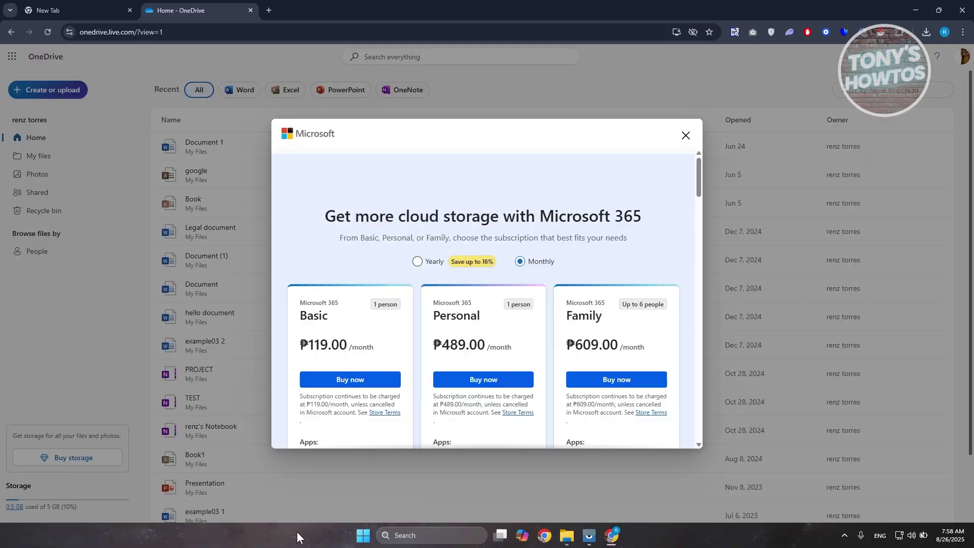
Step: Browse the Basic, Personal and Family plans, close the offer and minimize Chrome
scroll(390, 308, down, 2)
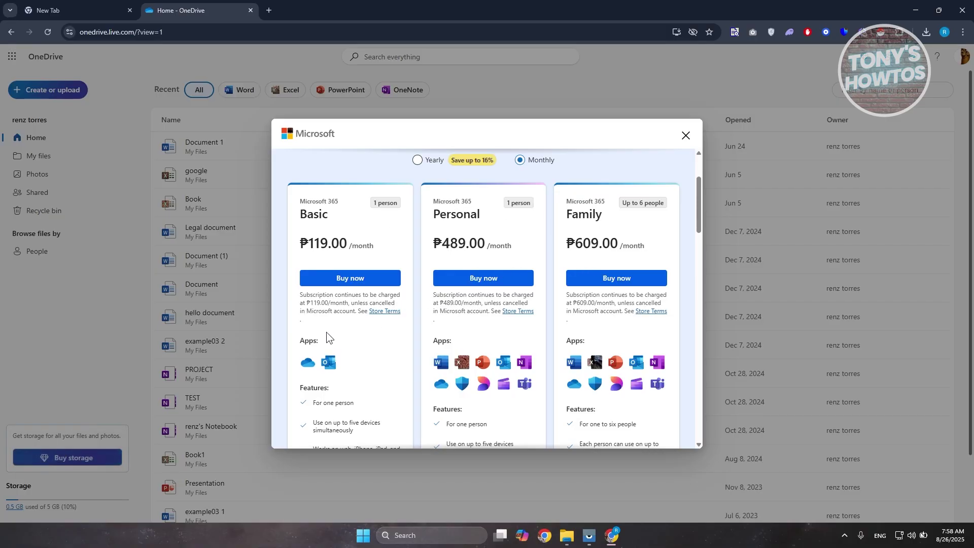
scroll(335, 325, down, 3)
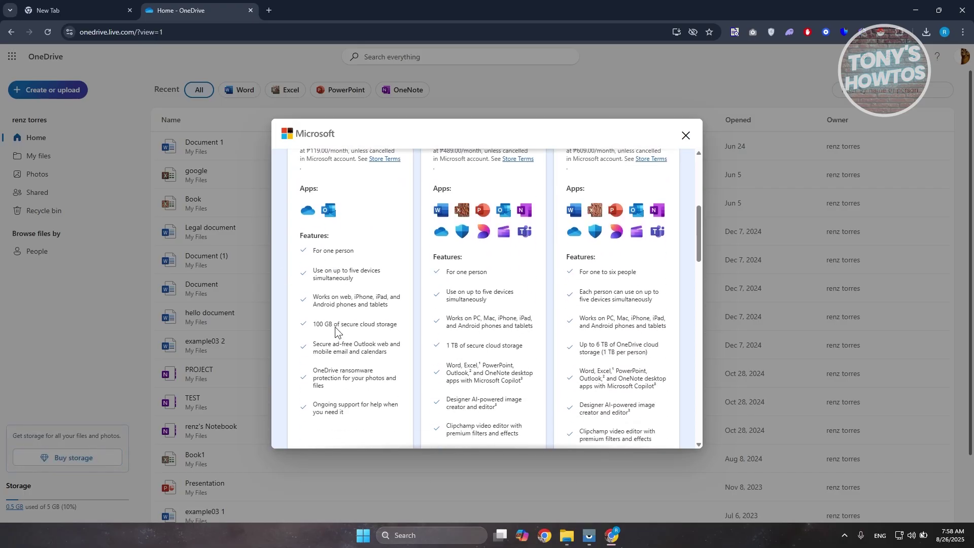
scroll(499, 306, up, 5)
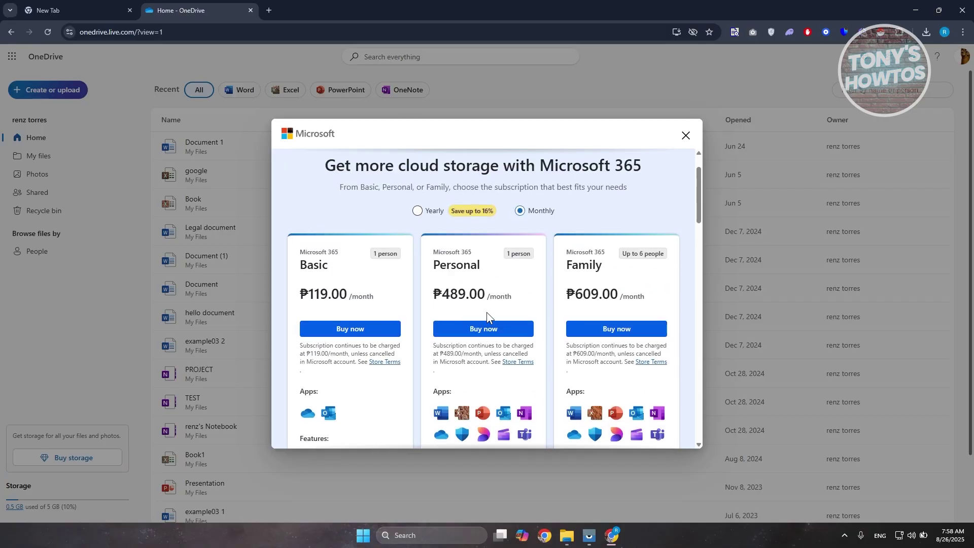
scroll(486, 312, down, 5)
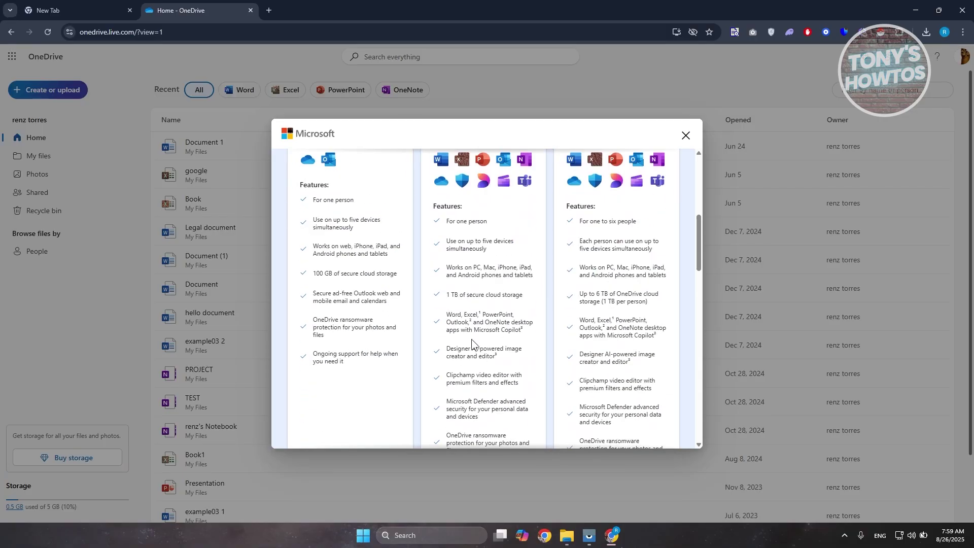
scroll(474, 350, up, 1)
scroll(474, 349, up, 5)
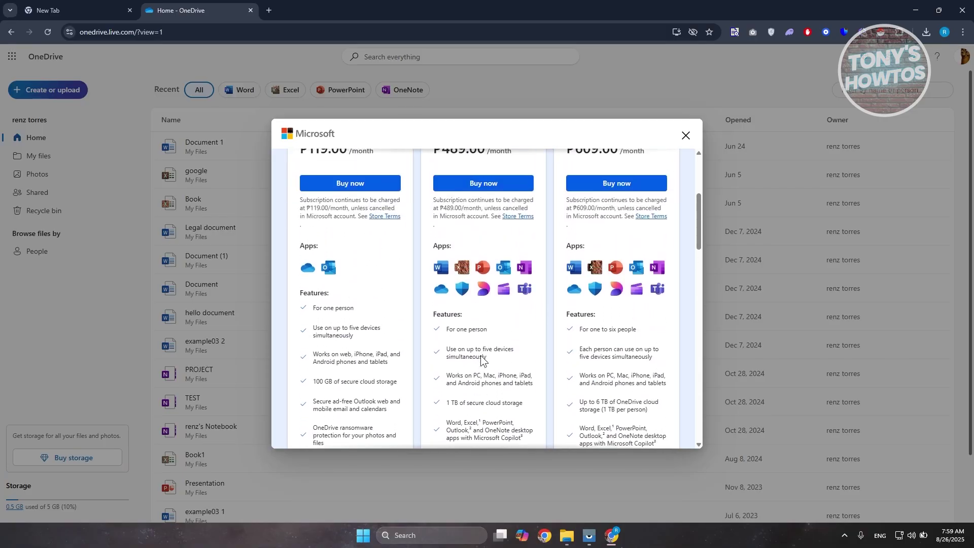
click(685, 135)
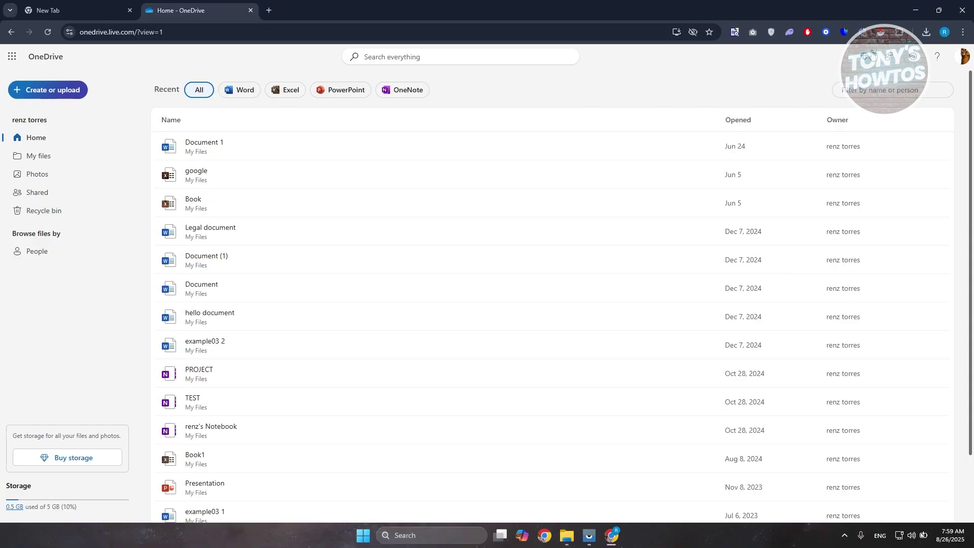
click(915, 10)
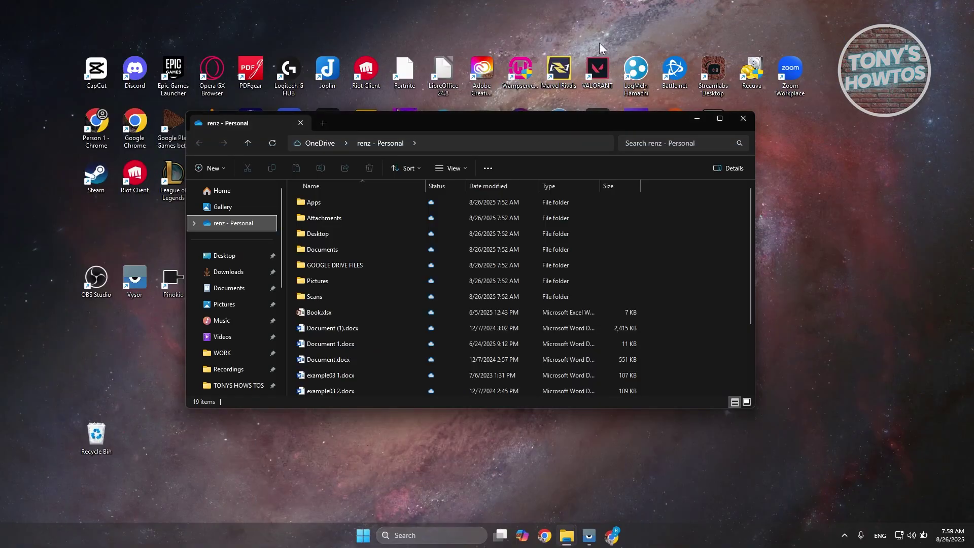
Step: Unlink the OneDrive account from this PC in OneDrive settings and close the folder window
right_click(226, 224)
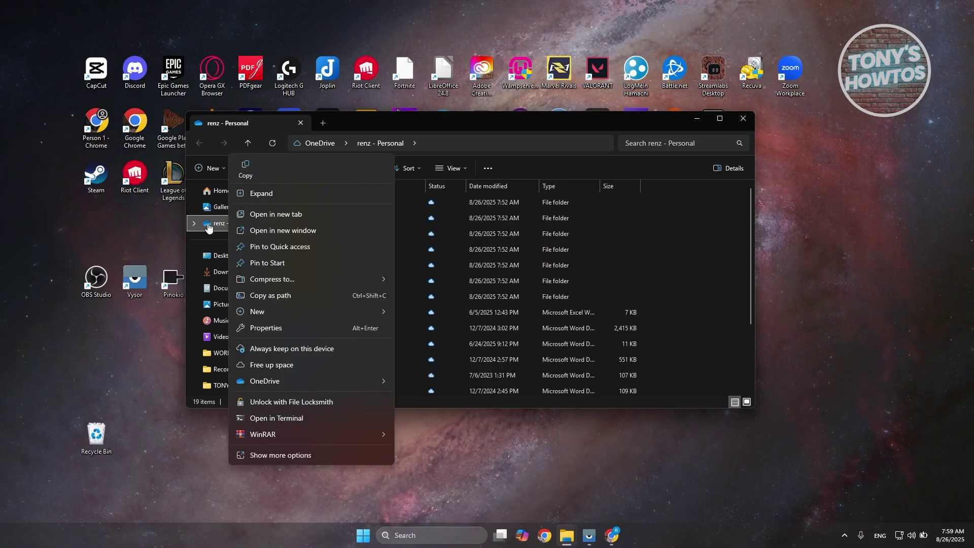
mouse_move(346, 385)
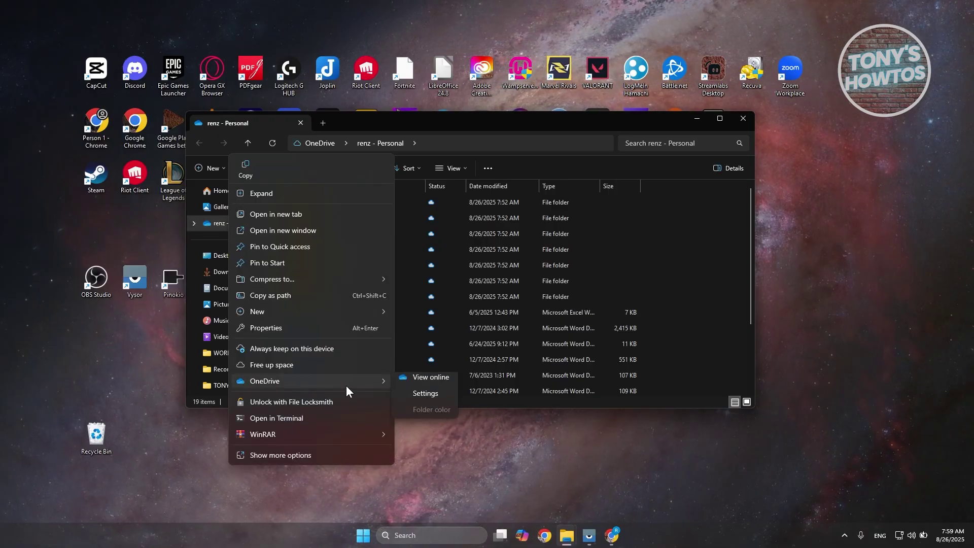
click(424, 400)
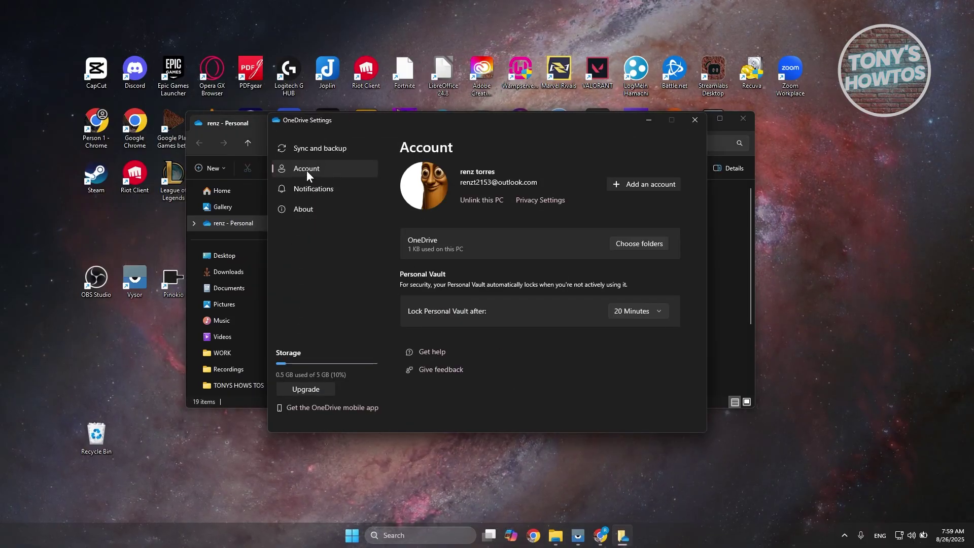
click(489, 203)
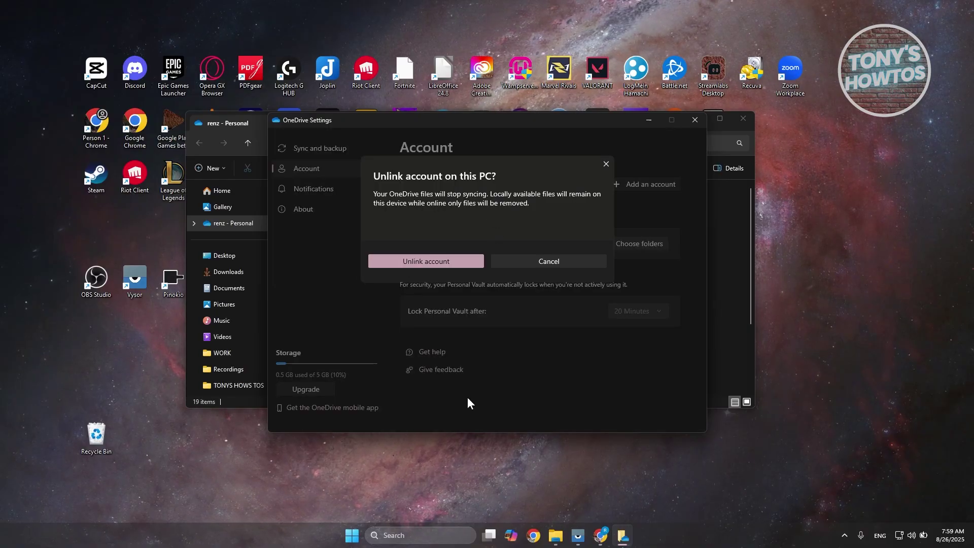
click(433, 260)
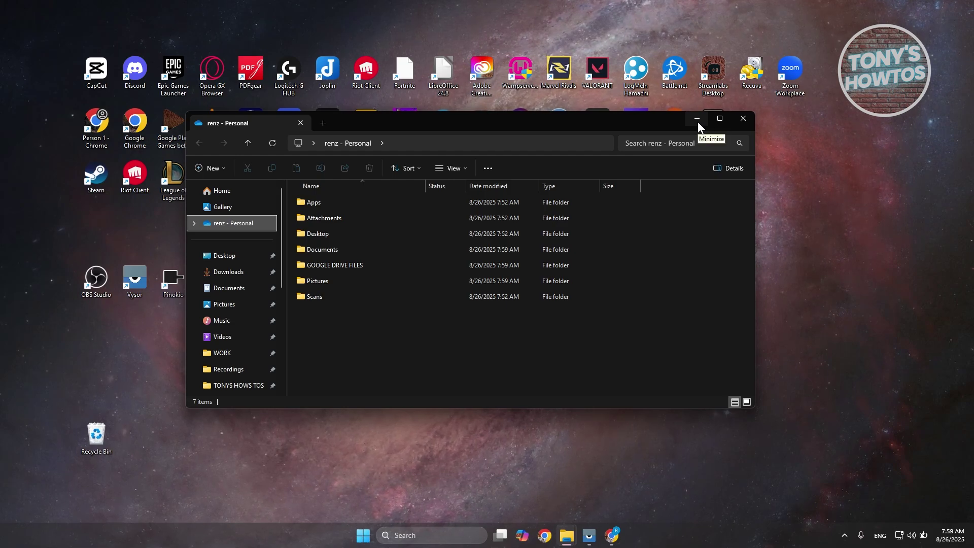
click(741, 125)
Step: Search Windows for 'UNINSTALL APP' and open the Installed apps settings page
click(435, 536)
text(APP)
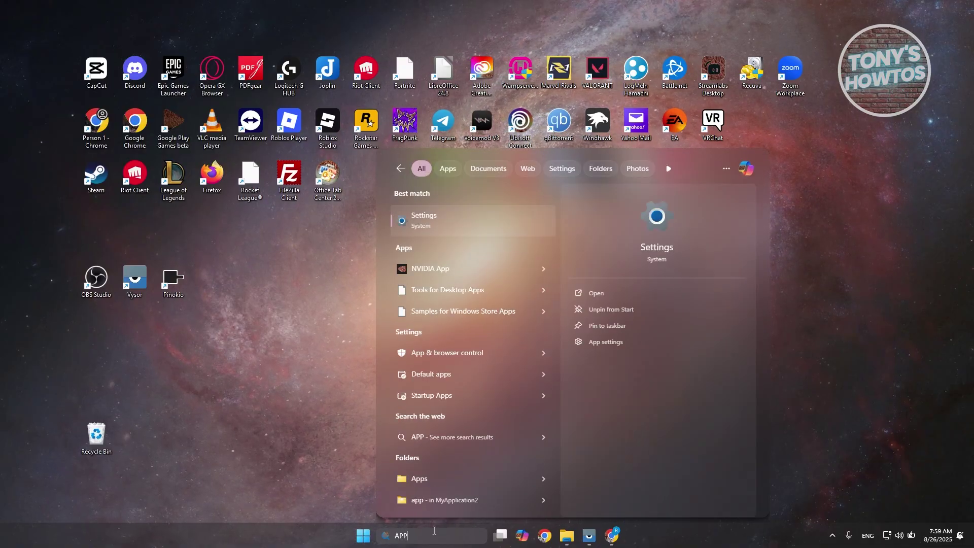
key(BackSpace)
key(BackSpace)
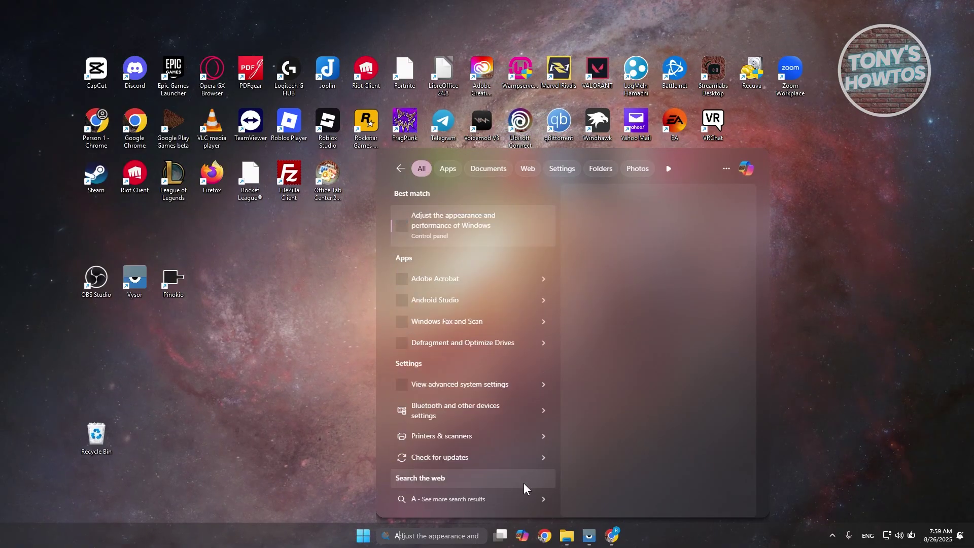
key(BackSpace)
text(UNINST)
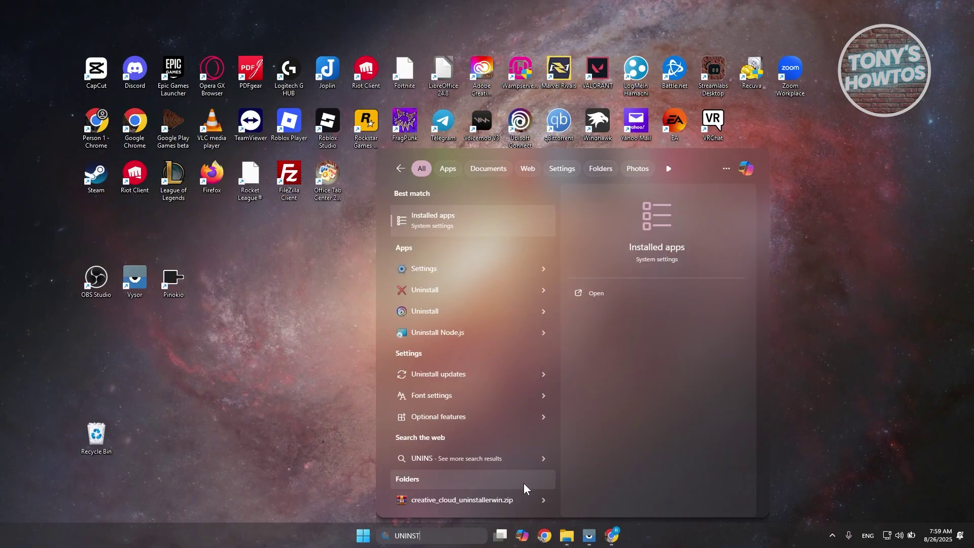
text(ALL)
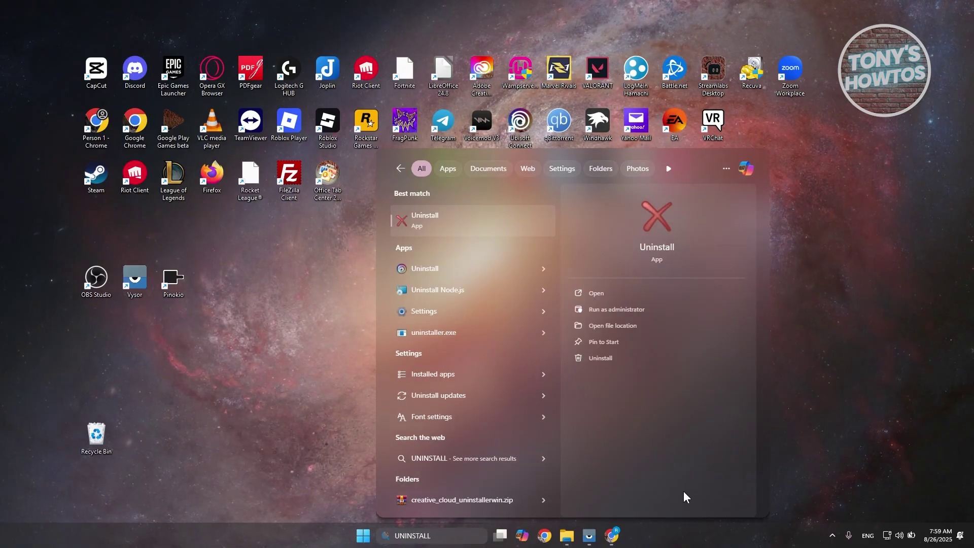
text( APP)
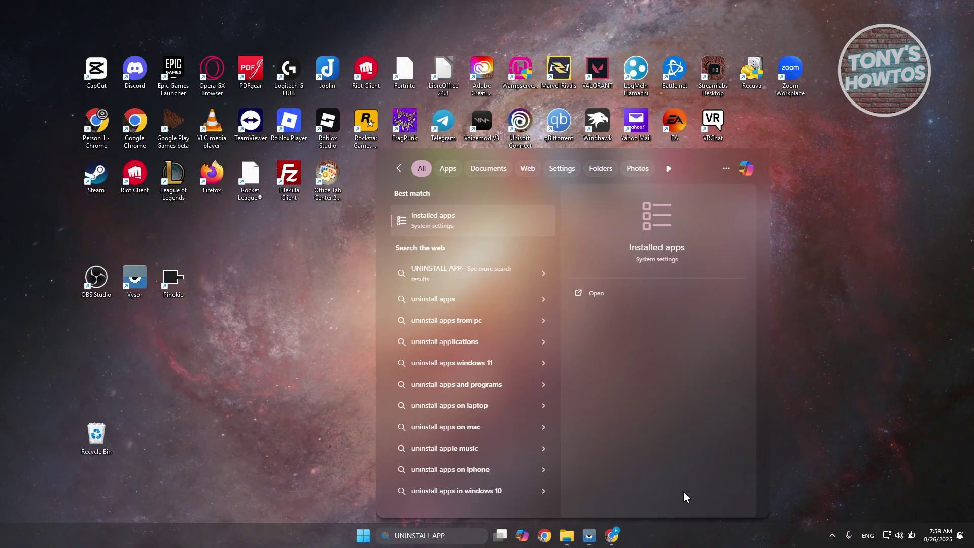
click(455, 220)
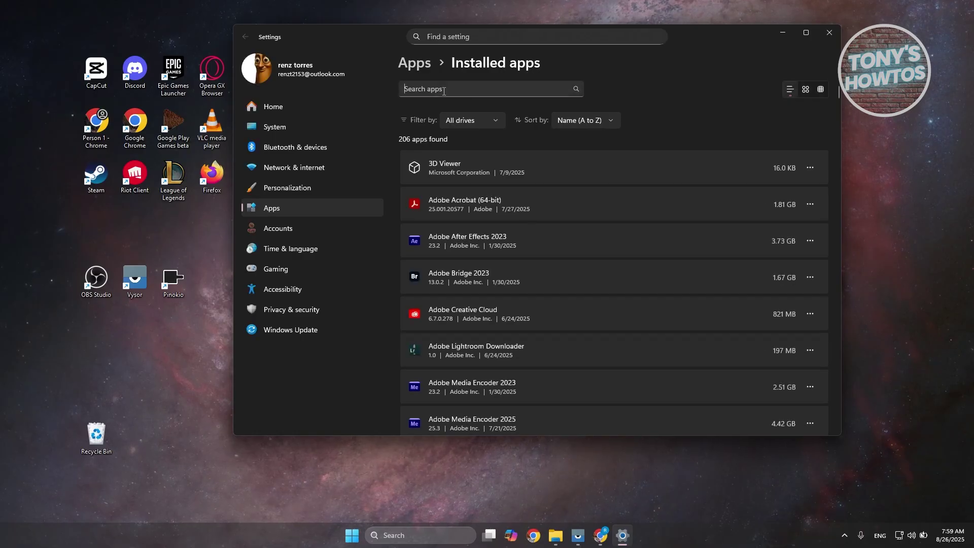
Step: Filter Installed apps by 'ONEDRIVE', uninstall Microsoft OneDrive, and minimize Settings
click(444, 91)
text(ONEDRIVE)
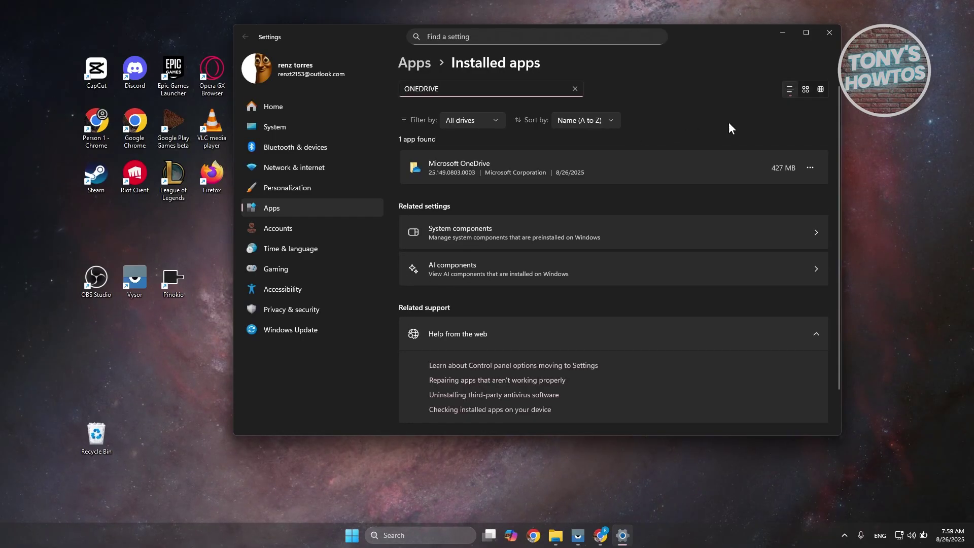
click(810, 168)
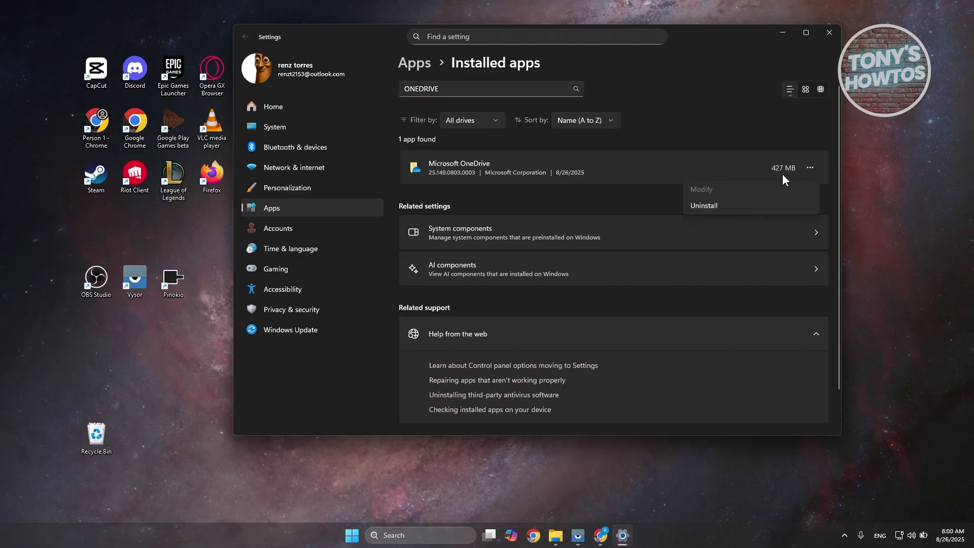
click(728, 205)
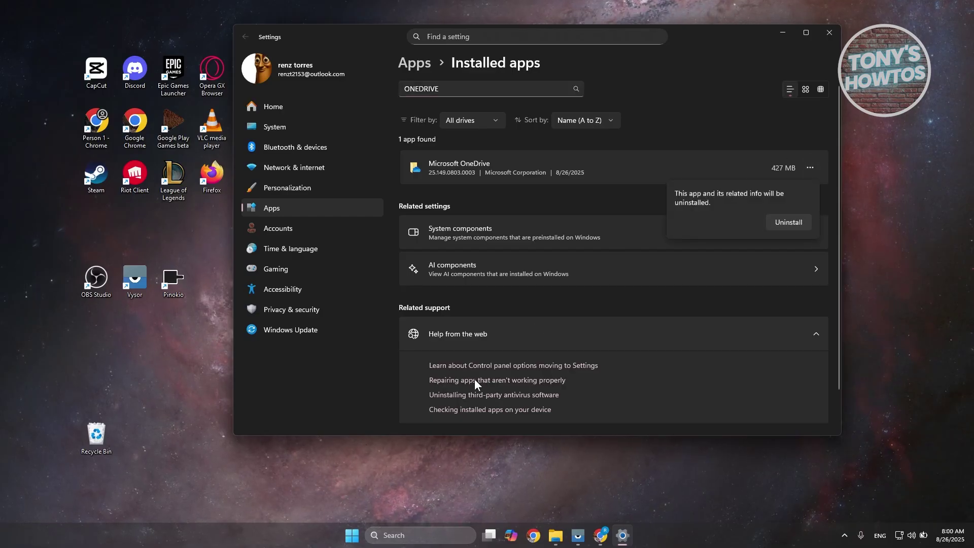
click(783, 223)
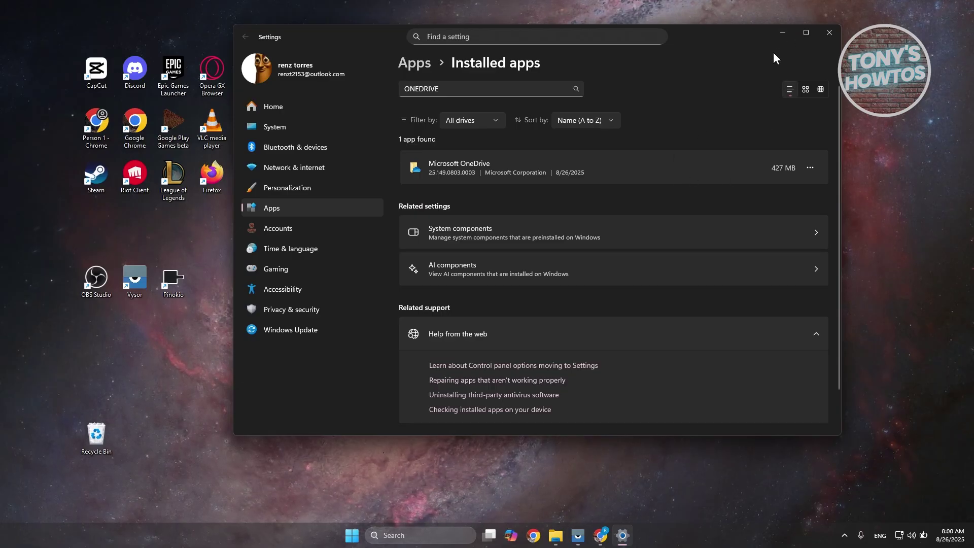
click(782, 33)
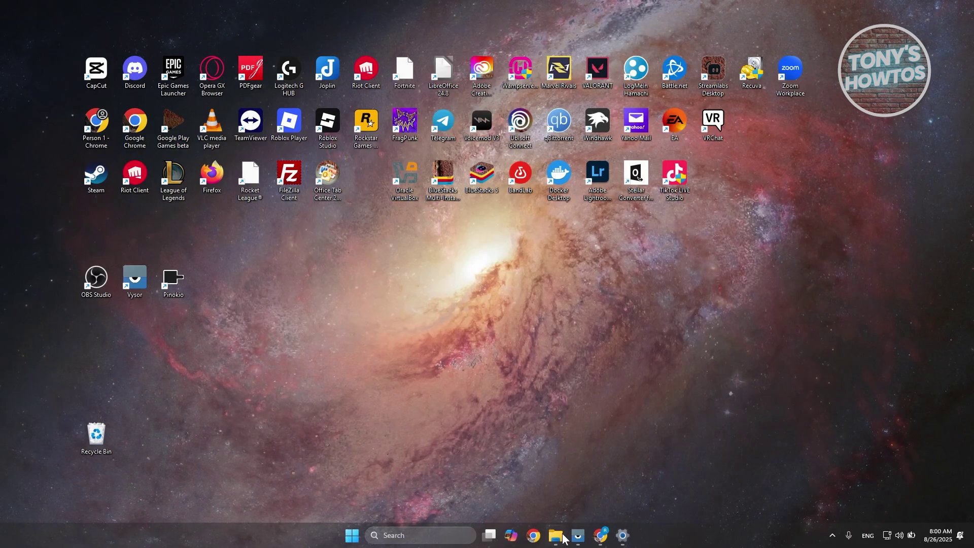
Step: Open File Explorer on This PC, then bring Chrome's OneDrive Home page to the front
click(555, 535)
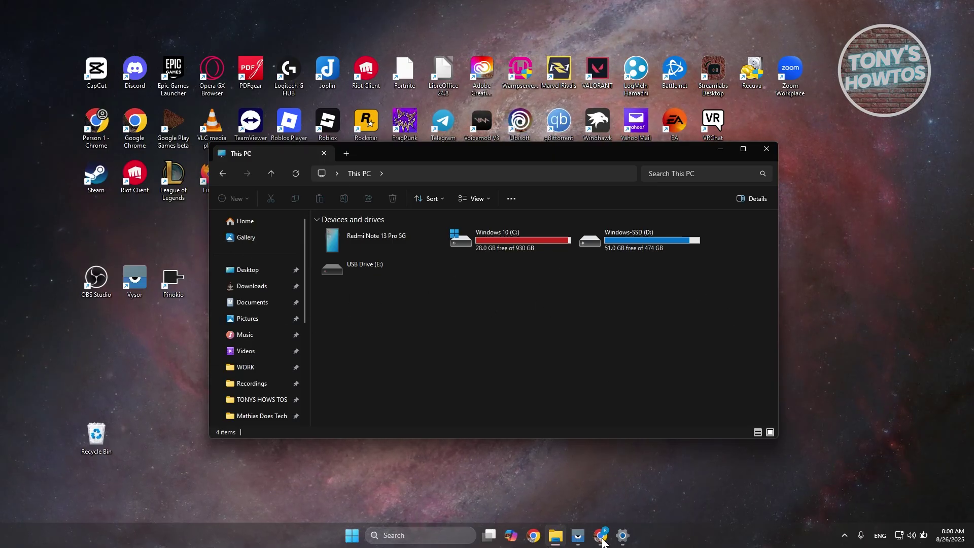
mouse_move(603, 541)
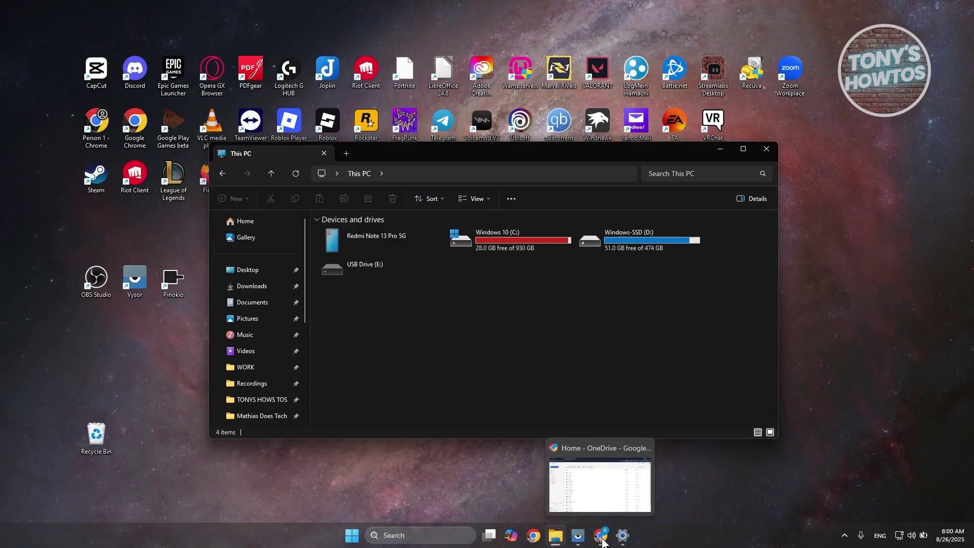
click(602, 538)
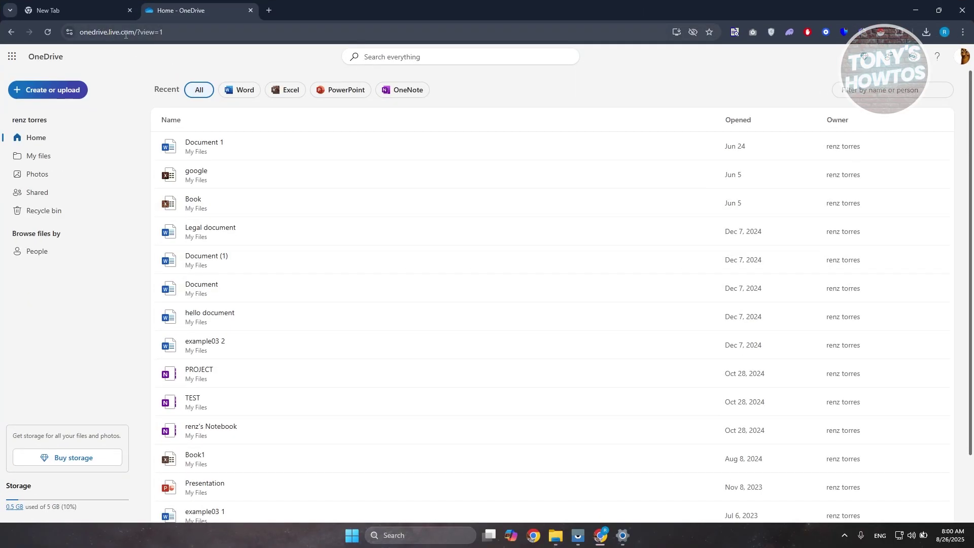
Step: Remove the ?view=1 parameter from the address and reload onedrive.live.com
drag(136, 32, 164, 31)
key(BackSpace)
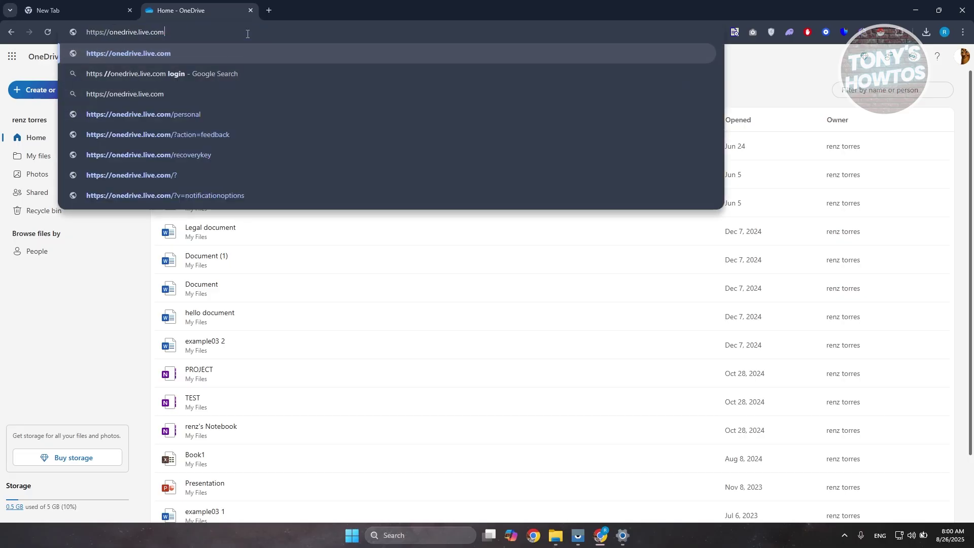
key(Return)
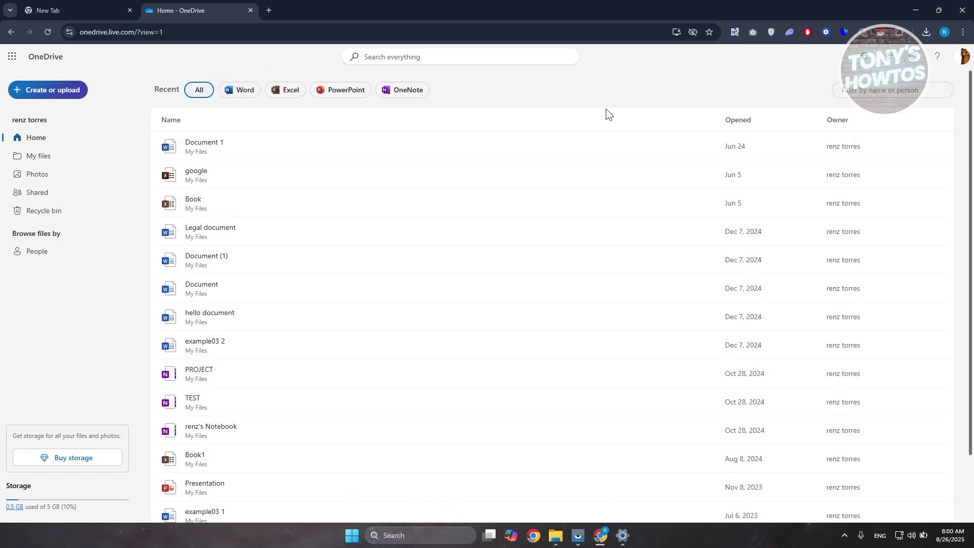
Step: Check the options for Document 1 and Book, then close the Book spreadsheet tab to return Home
mouse_move(686, 147)
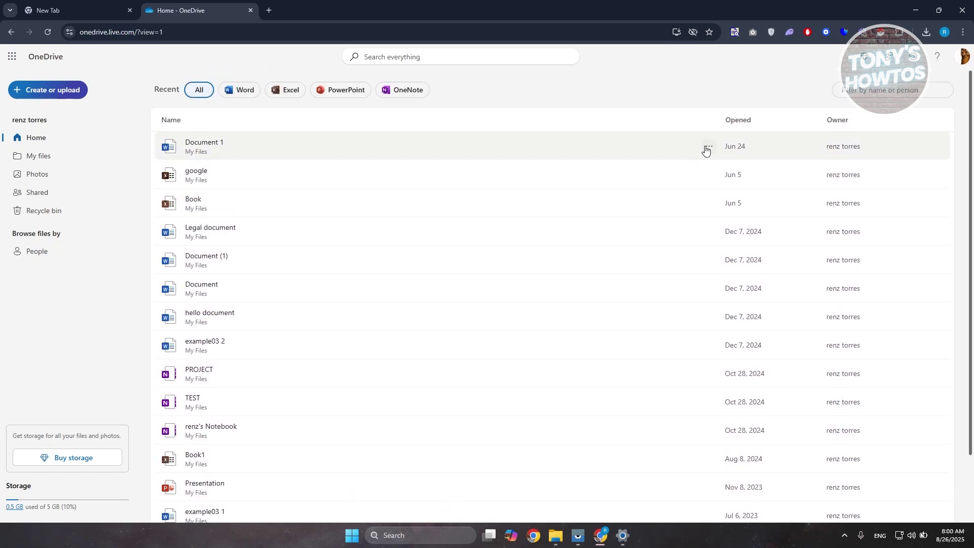
click(706, 147)
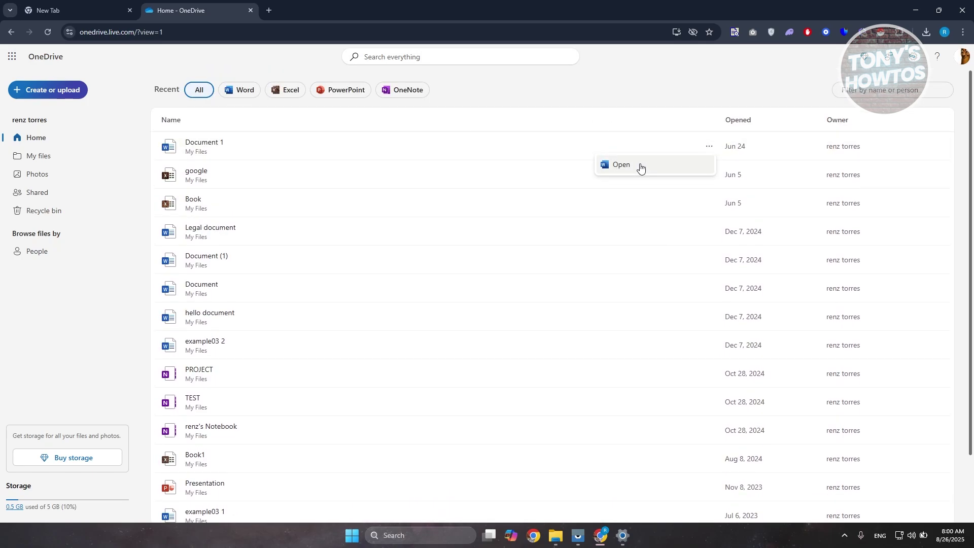
right_click(299, 150)
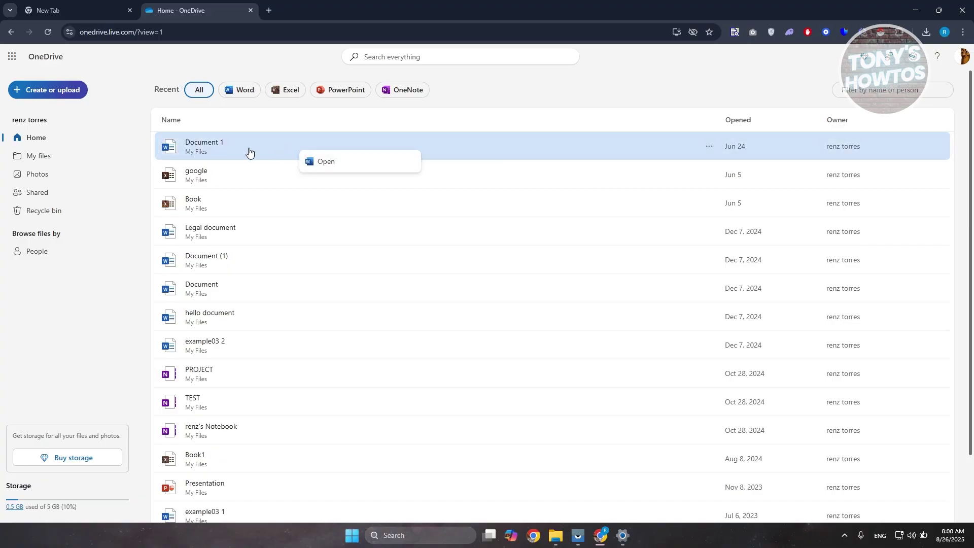
right_click(196, 178)
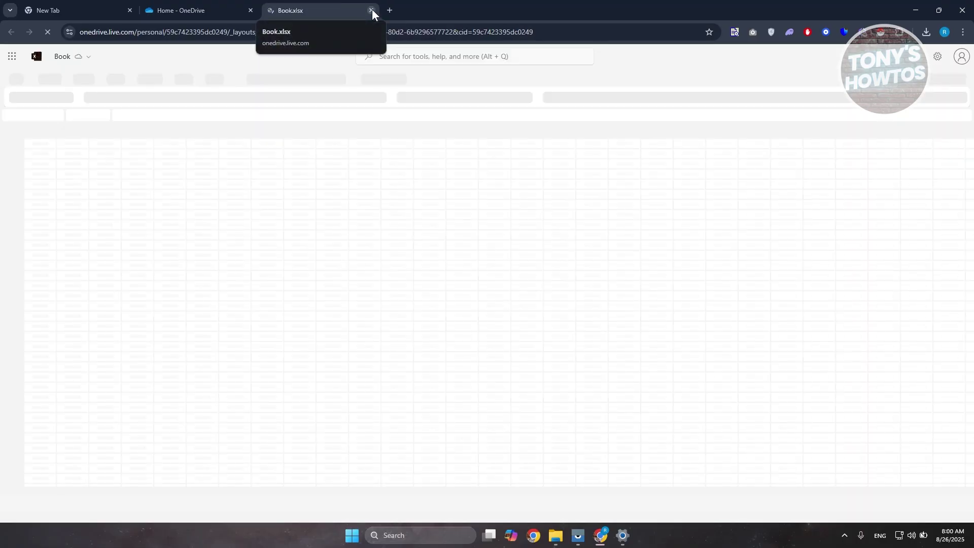
click(369, 11)
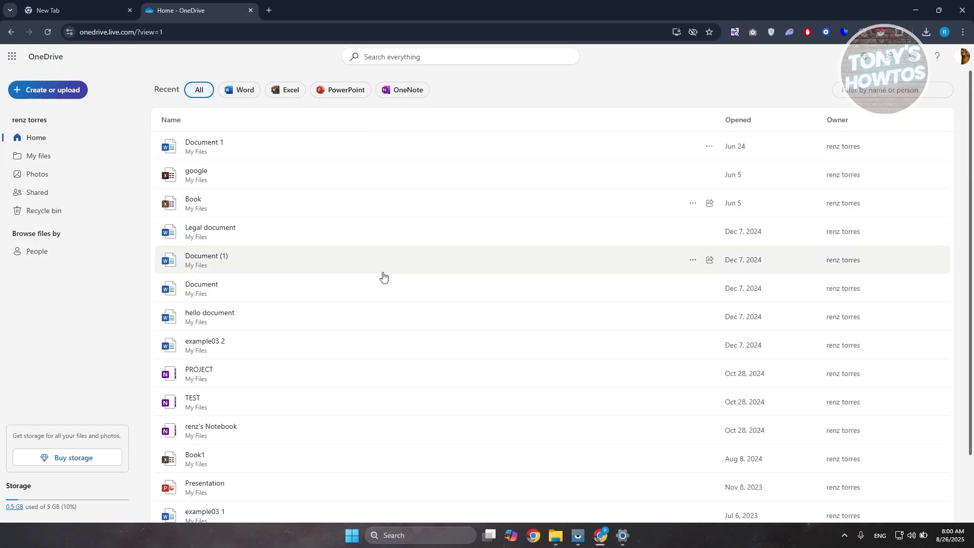
scroll(295, 347, down, 1)
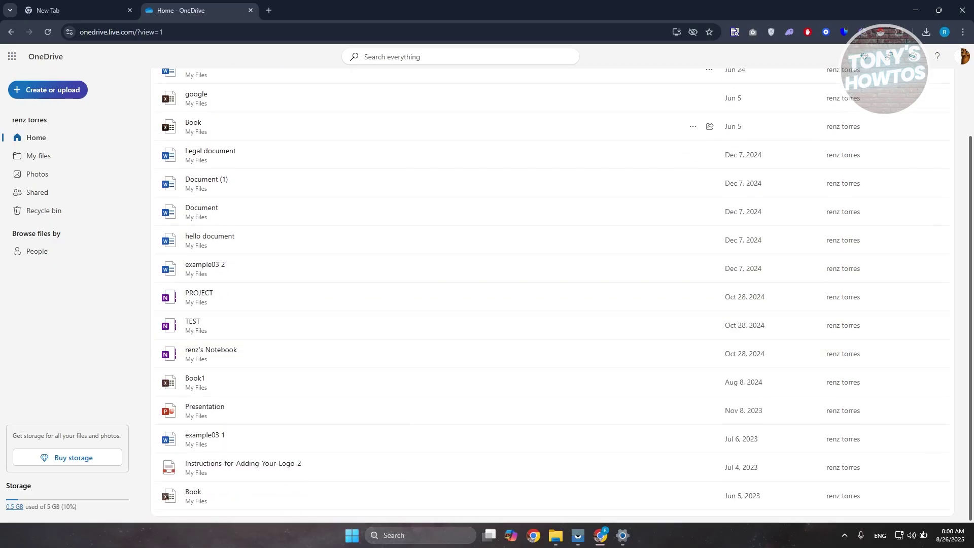